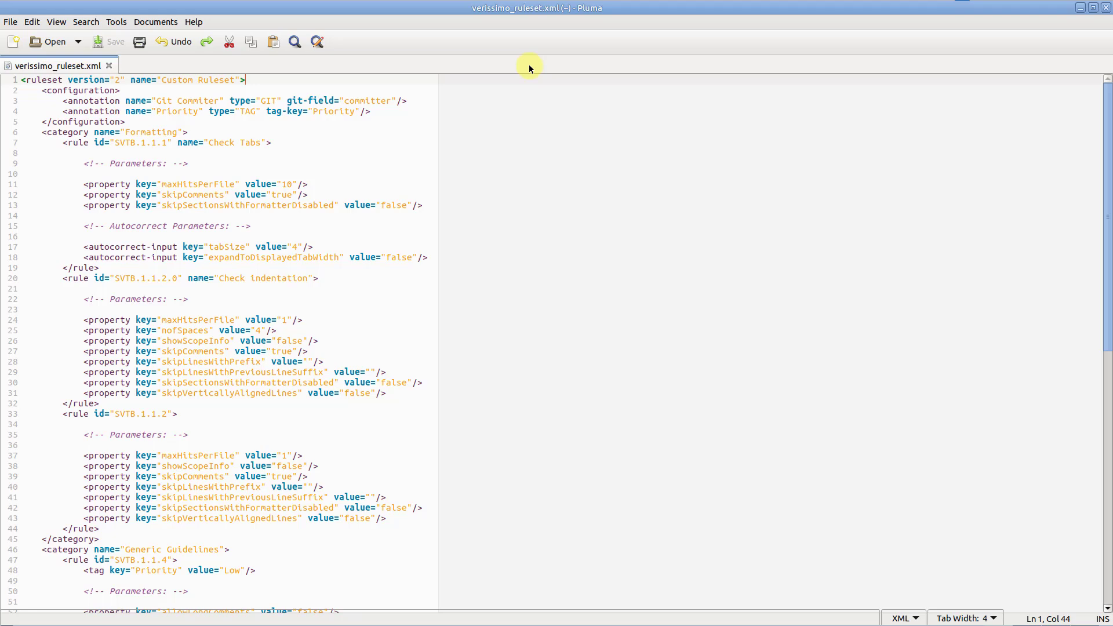
Step: Review verissimo_ruleset.xml, then switch to the terminal and run the prepared verissimo.sh command that generates its ruleset editor
scroll(504, 106, down, 9)
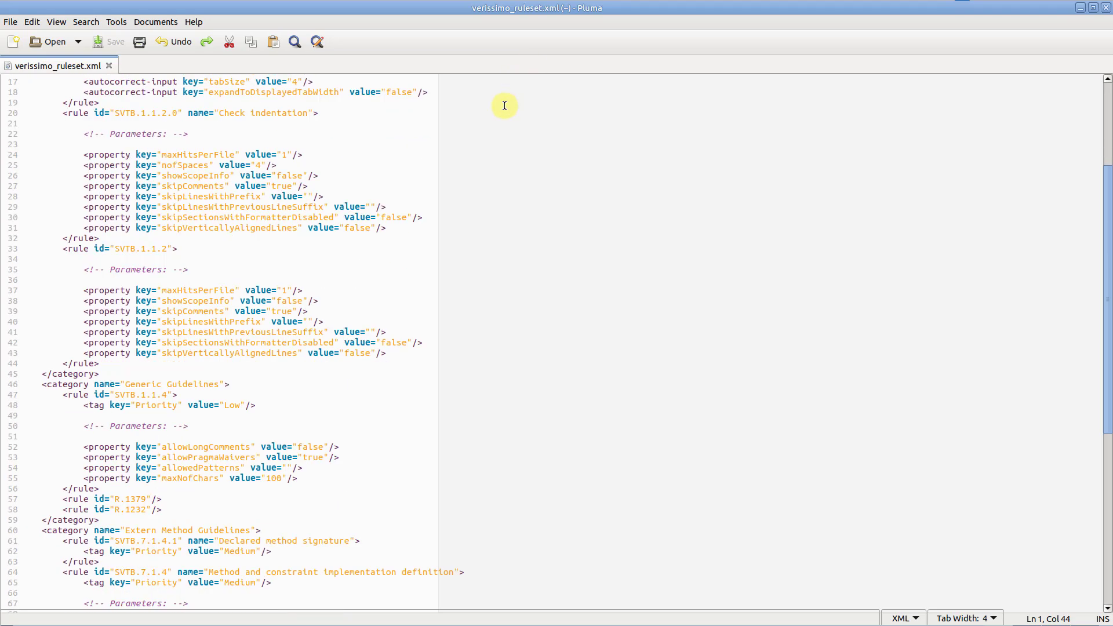
scroll(504, 105, down, 7)
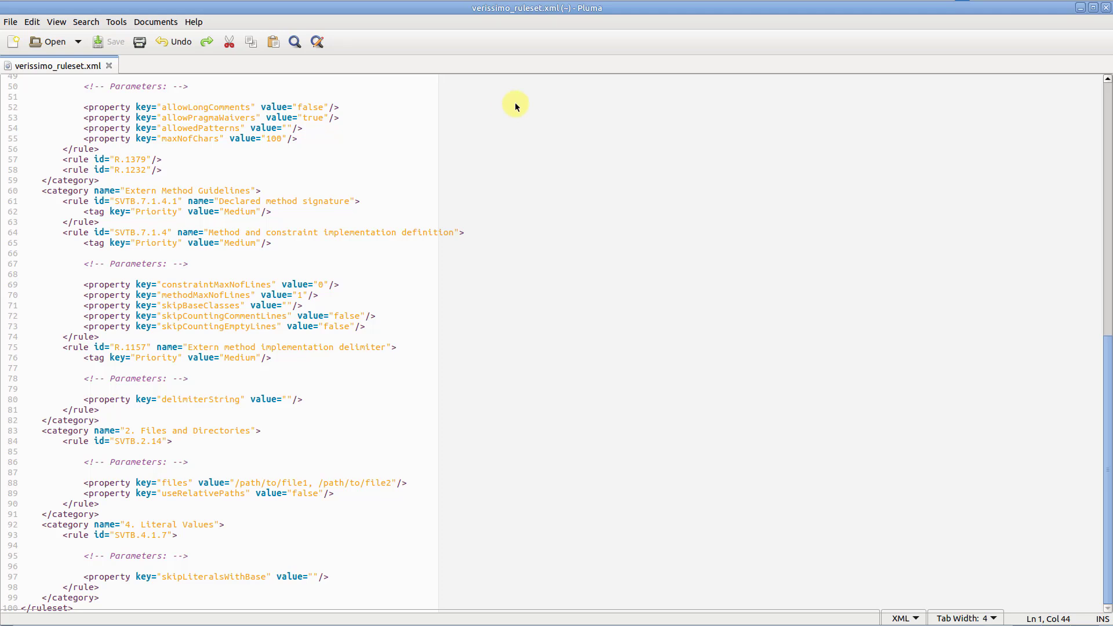
click(1085, 9)
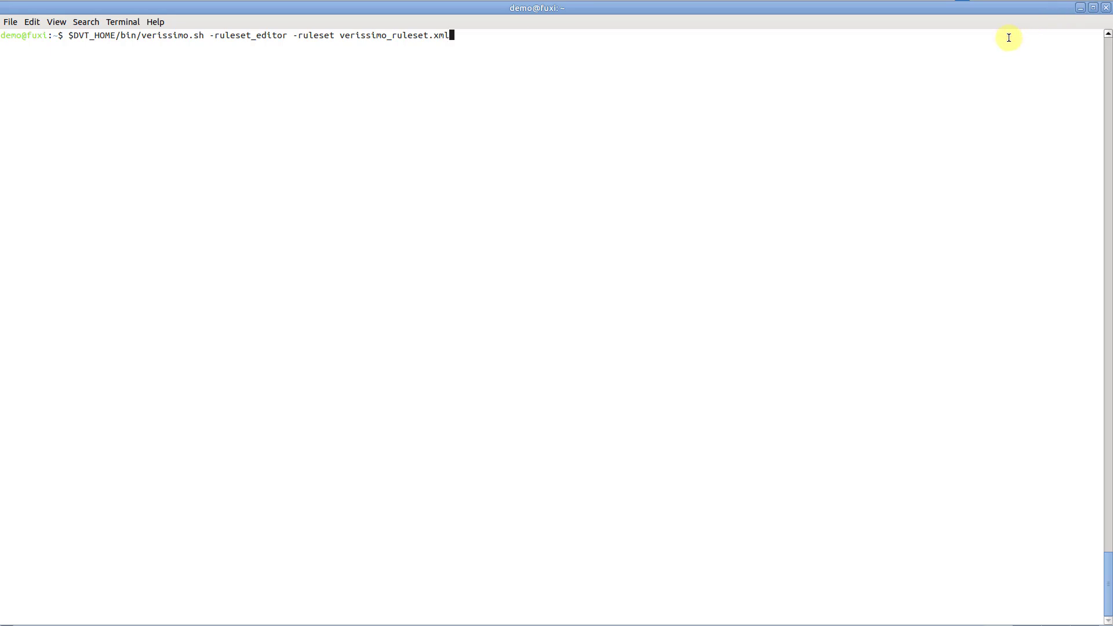
key(Return)
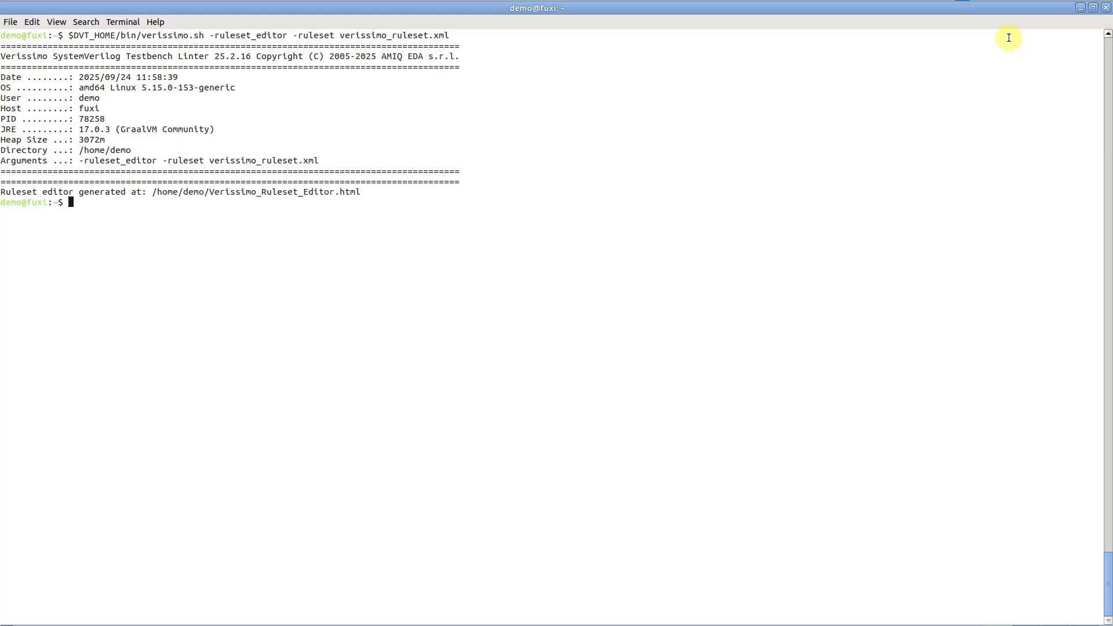
Step: Open the generated /home/demo/Verissimo_Ruleset_Editor.html in Google Chrome from the terminal, running it in the background
click(152, 192)
drag(182, 186, 355, 193)
key(ctrl+c)
click(361, 207)
text(google-chrome)
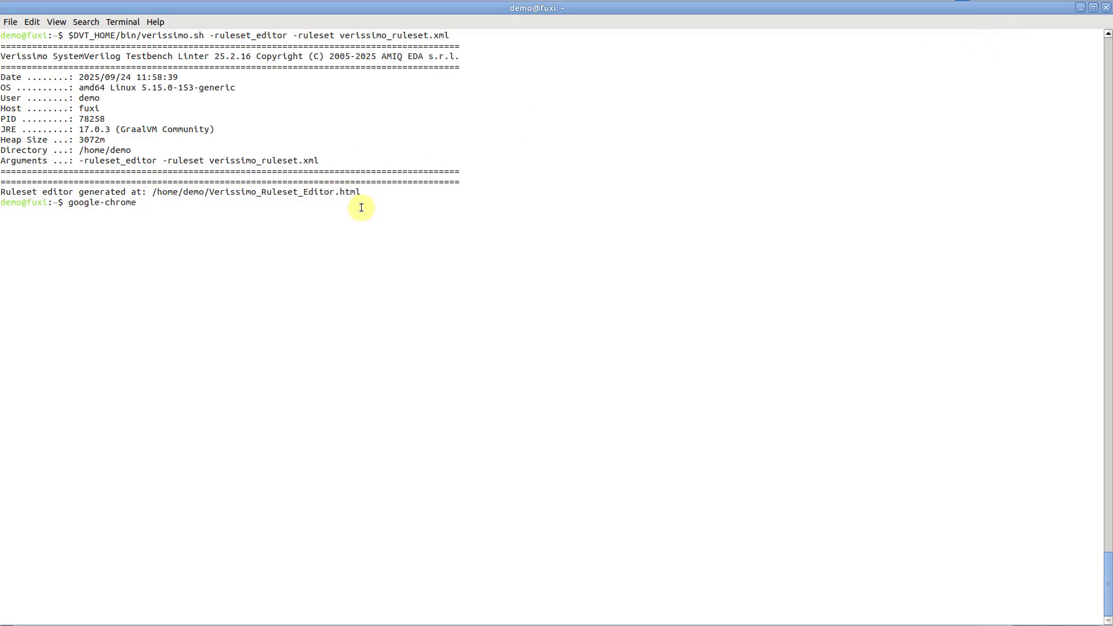
middle_click(361, 207)
text(&)
key(Return)
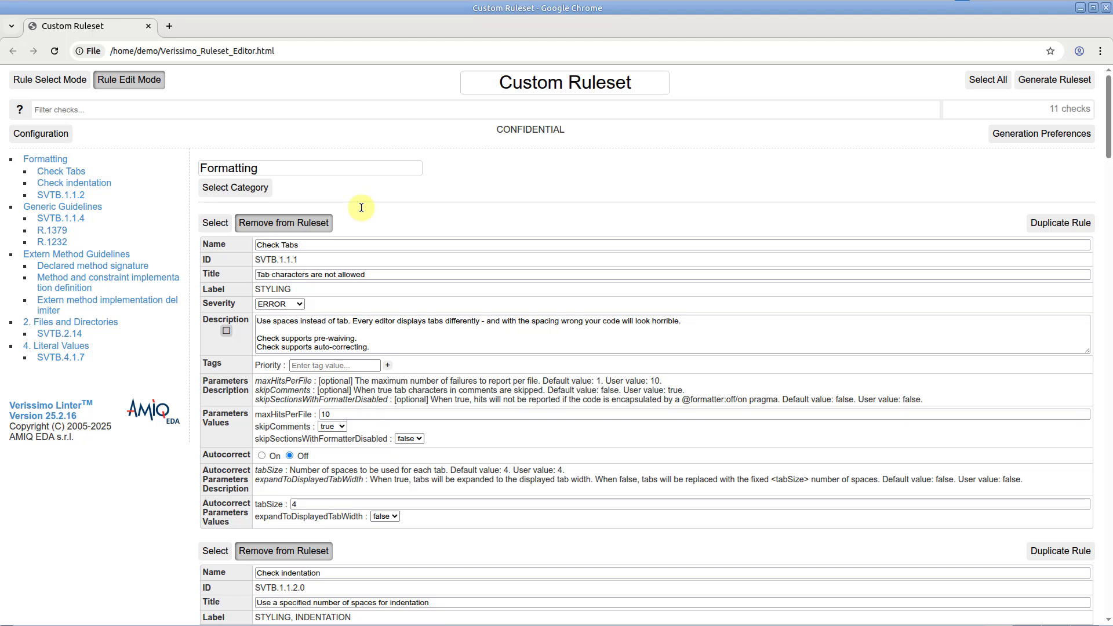
Step: Rename the Formatting category to "Styling"
double_click(375, 167)
text(Styling)
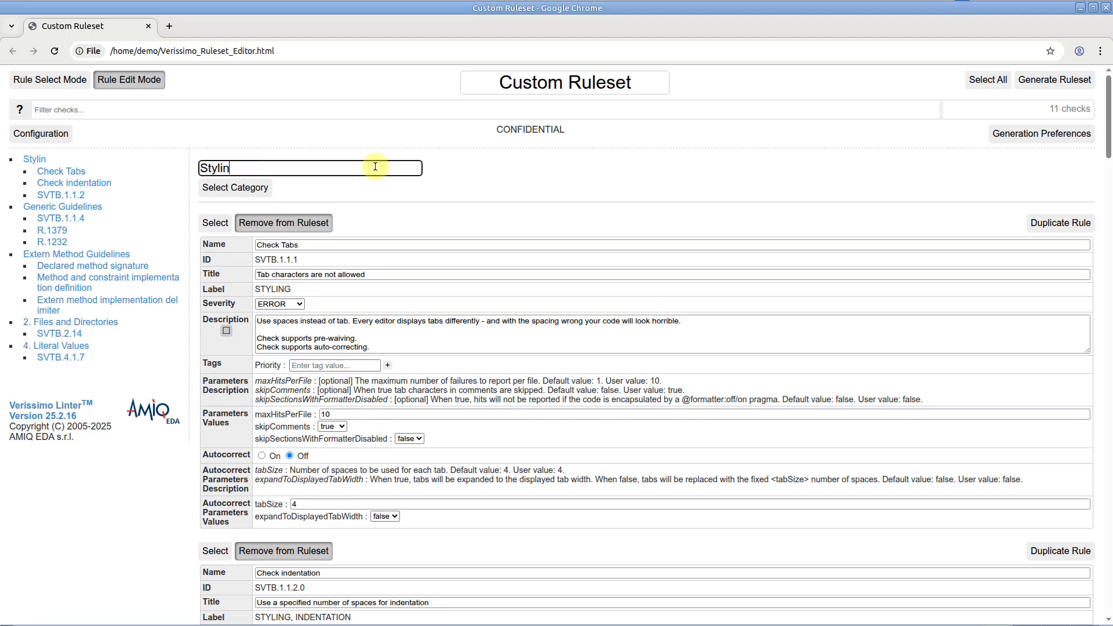
click(367, 184)
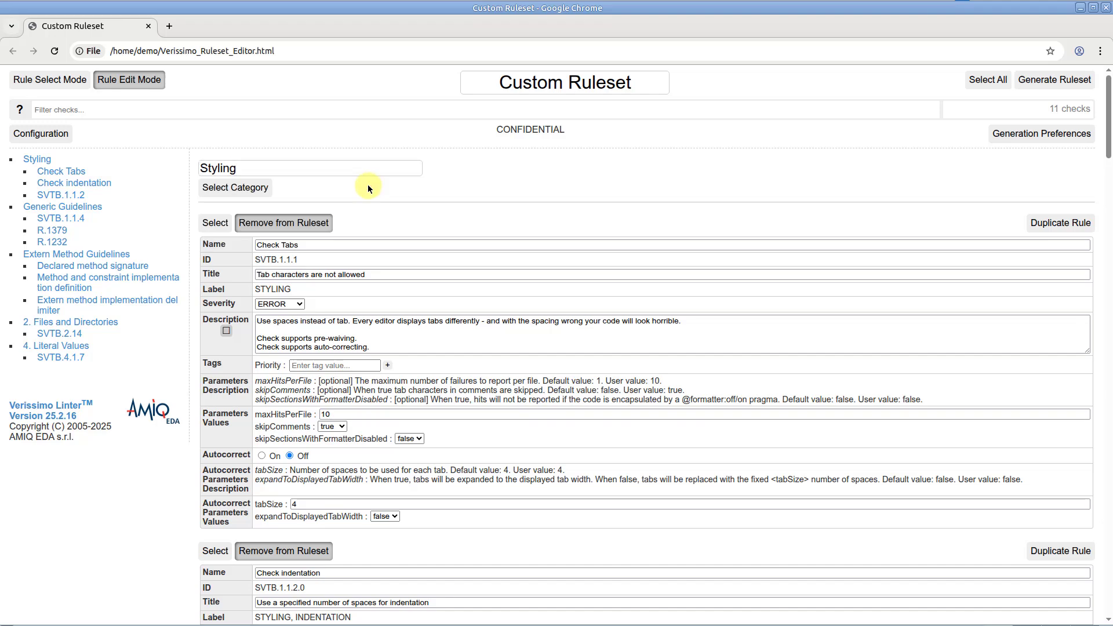
Step: Move rule SVTB.1.1.4 from Generic Guidelines to the existing Styling category
scroll(368, 185, down, 12)
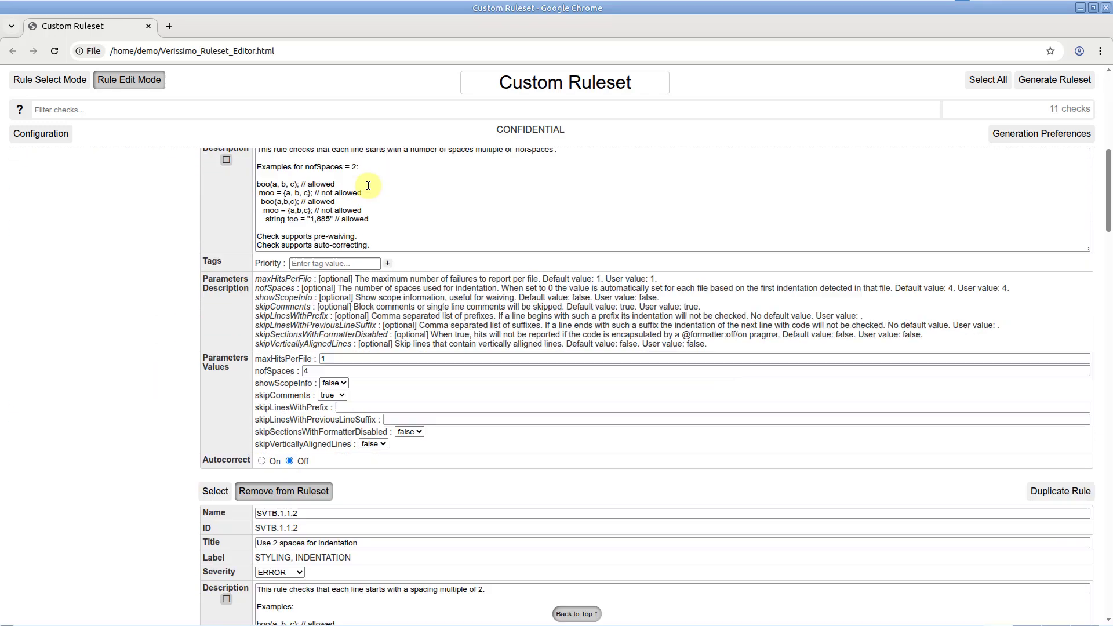
scroll(368, 185, down, 6)
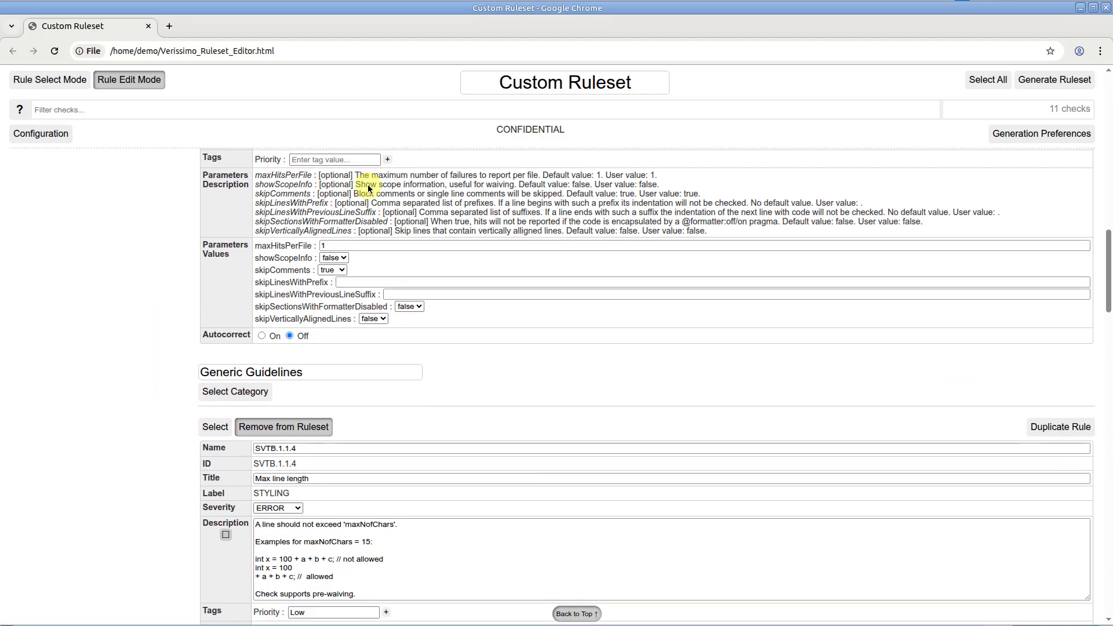
click(223, 426)
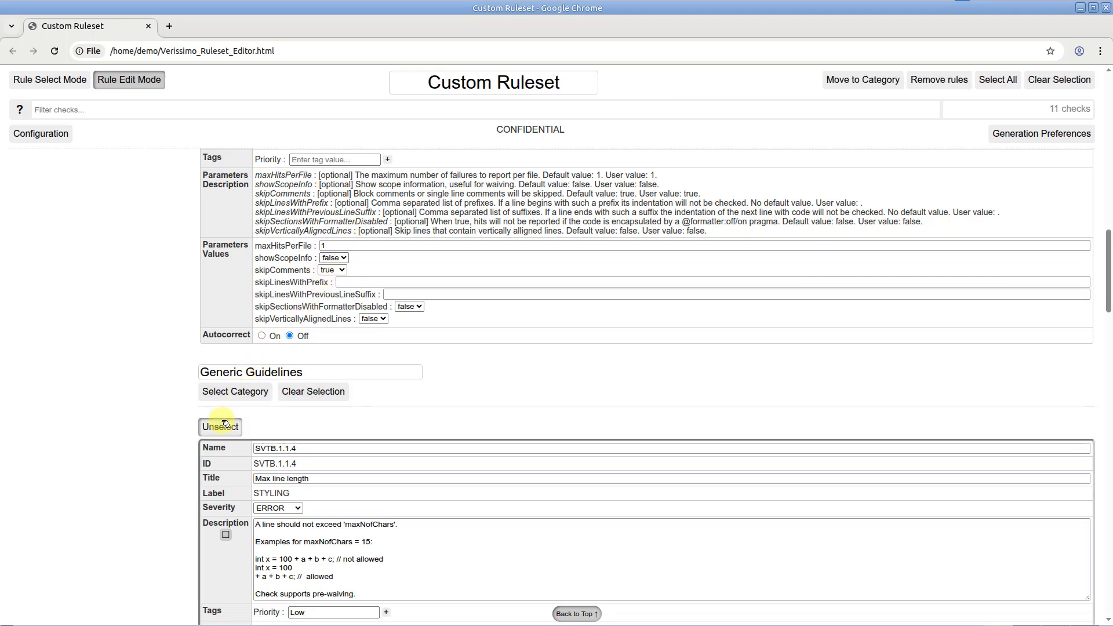
click(840, 86)
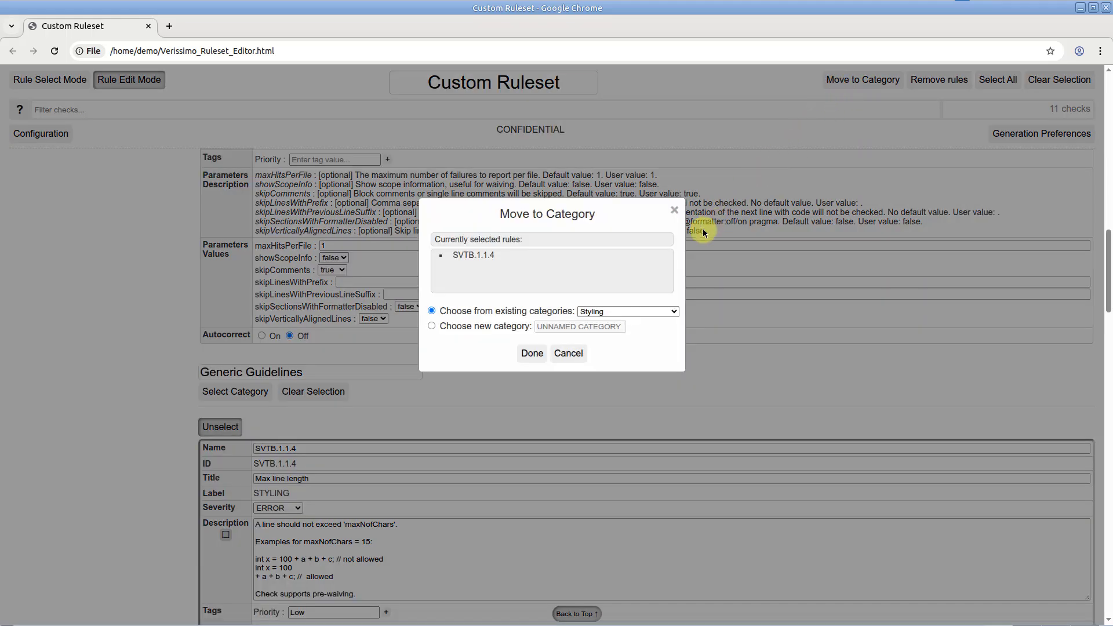
click(634, 312)
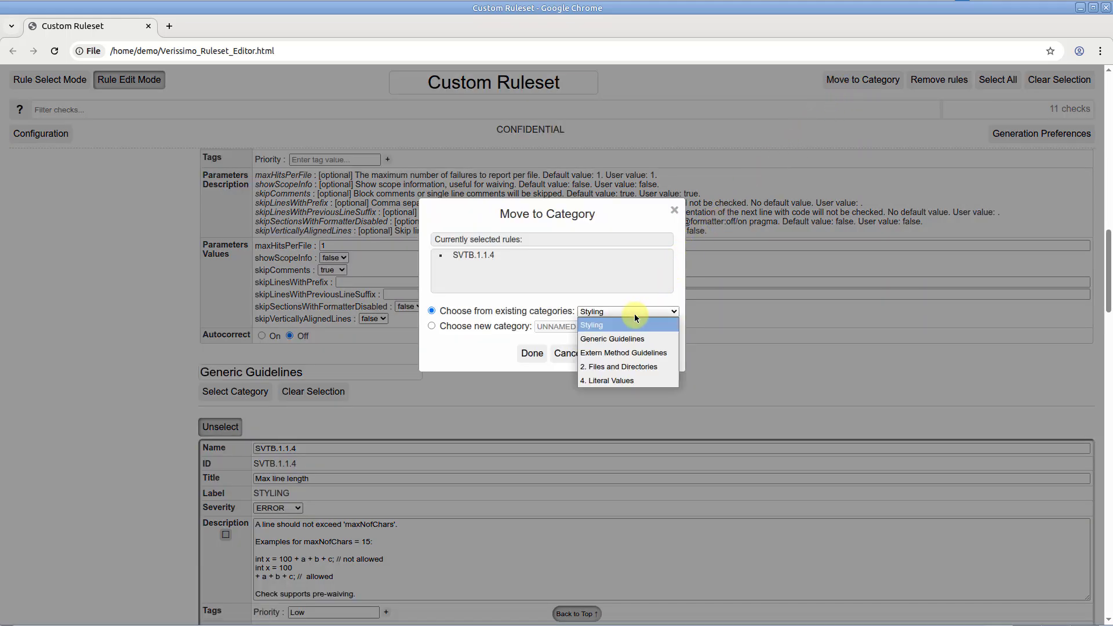
click(636, 324)
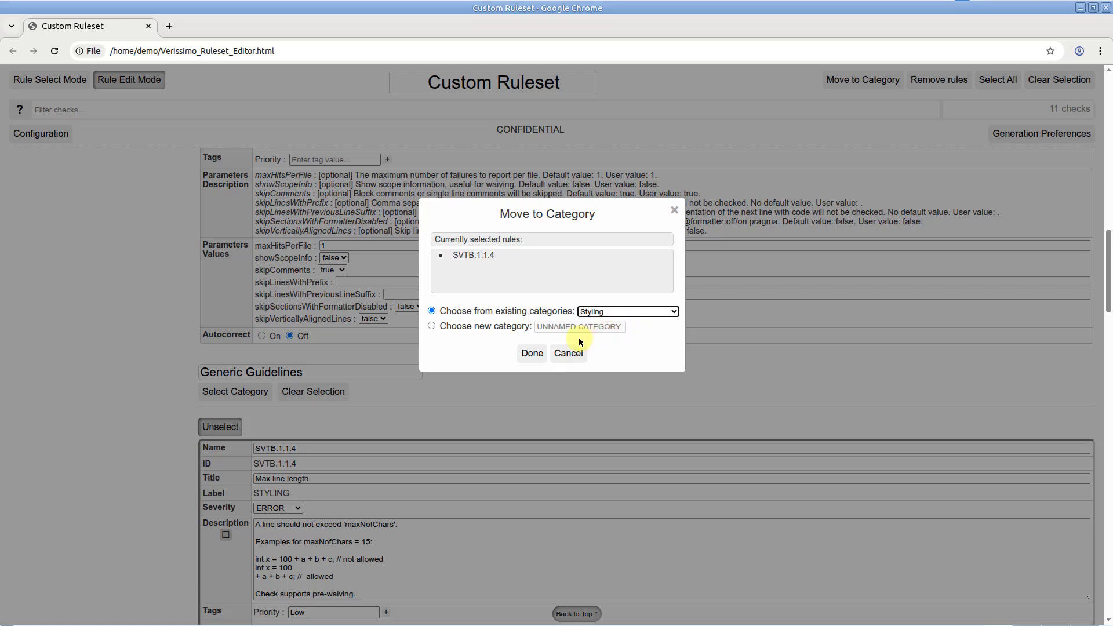
click(541, 352)
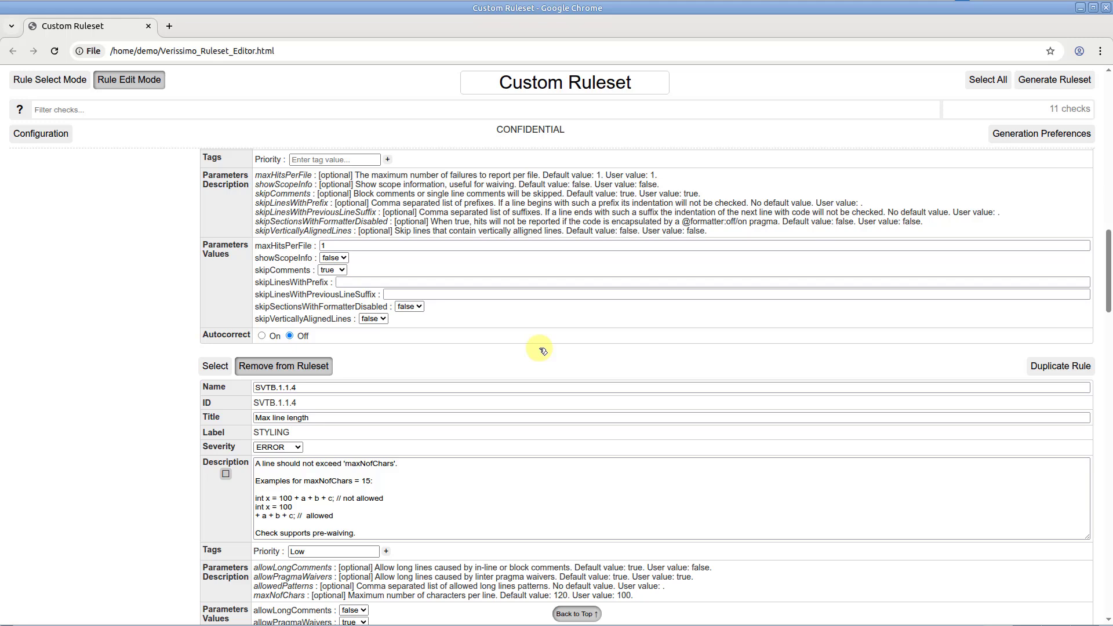
Step: Filter the full list of available rules by "extern" and hide the rules already added to the ruleset
click(56, 89)
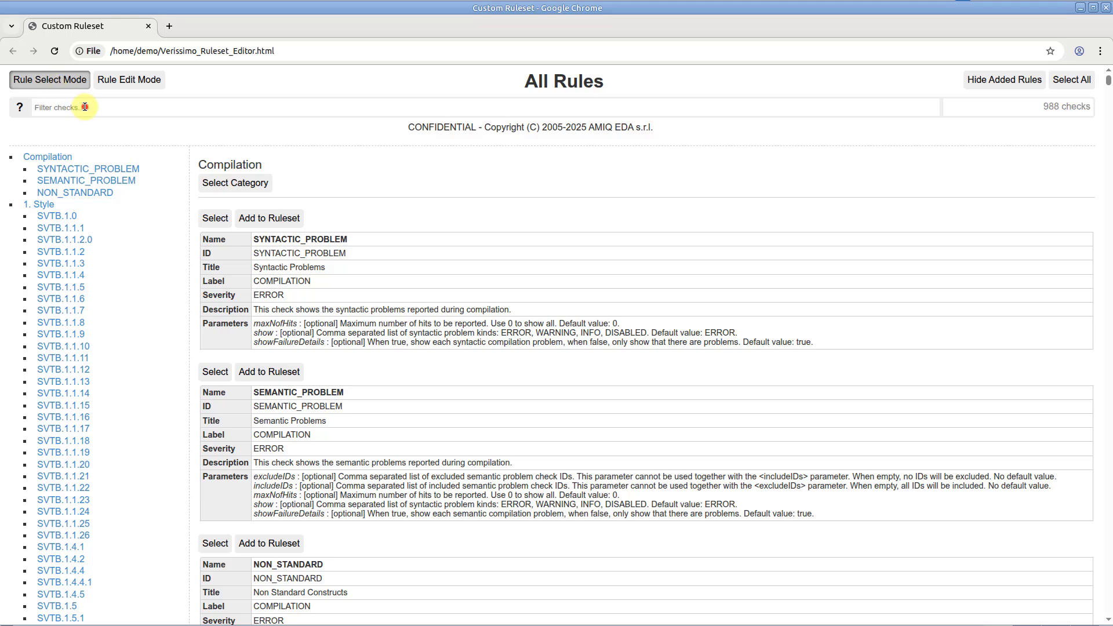
click(85, 107)
text(extern)
scroll(85, 107, down, 7)
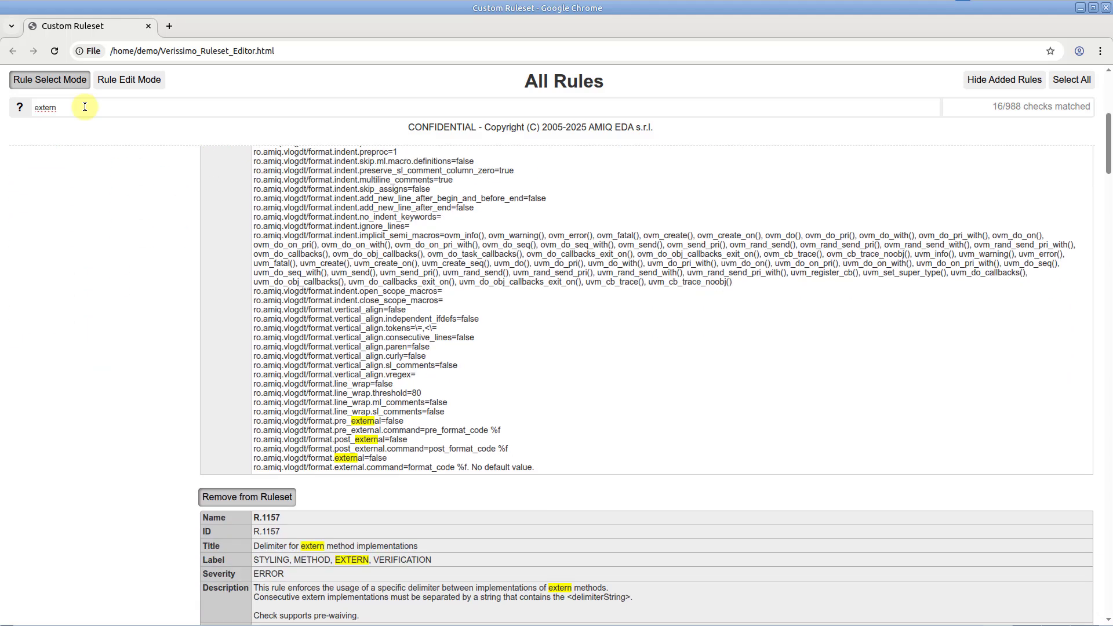
scroll(85, 107, down, 3)
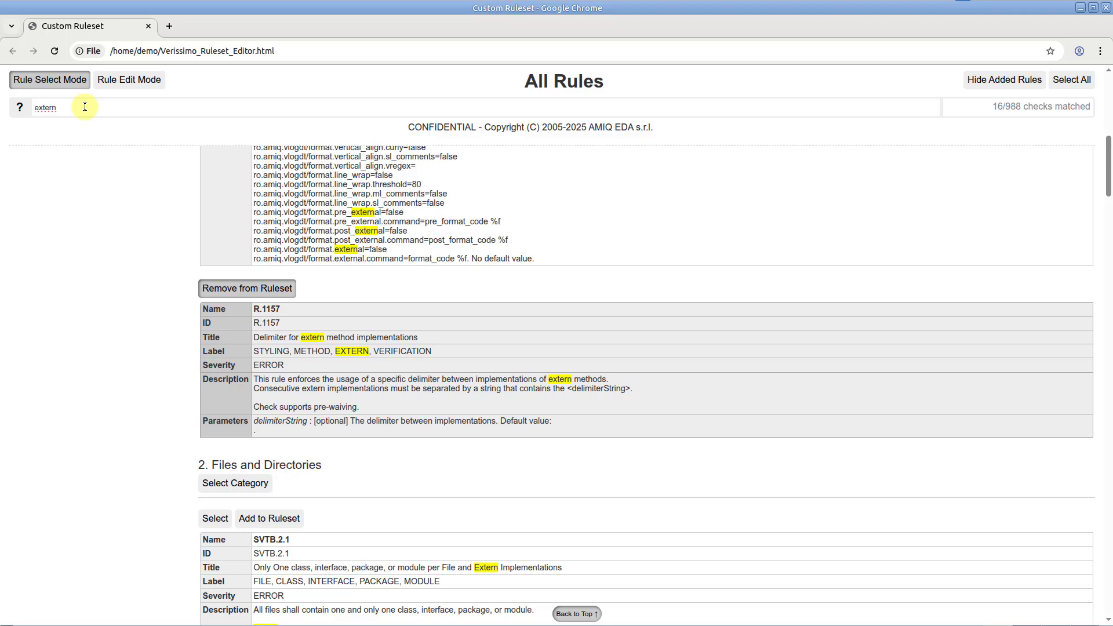
click(995, 84)
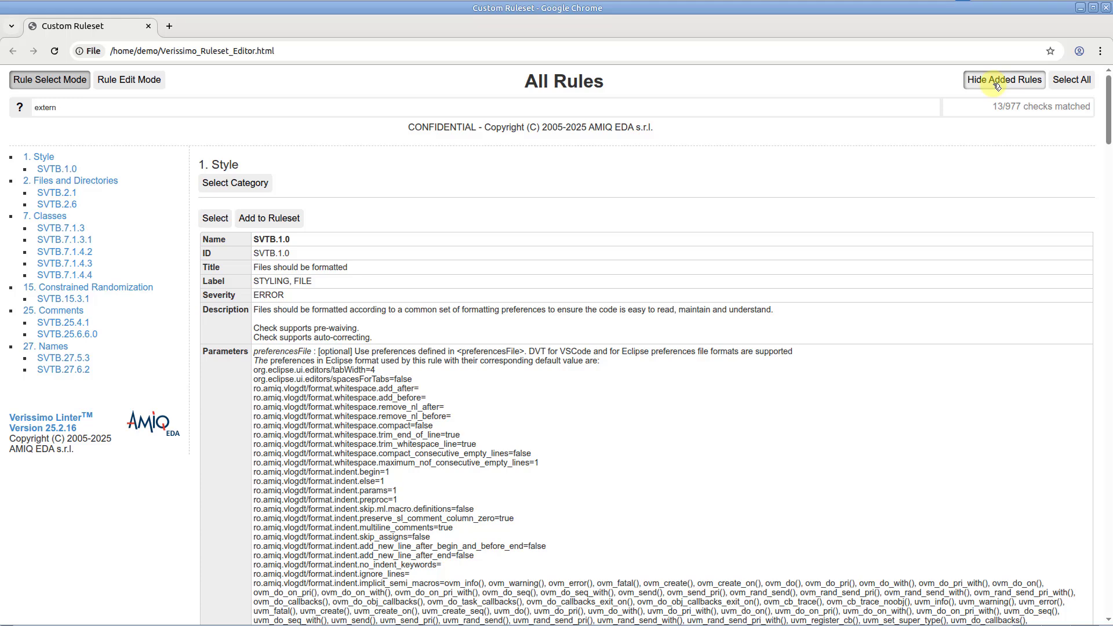
Step: Add rules SVTB.7.1.4.2 and SVTB.7.1.4.3 to the existing Extern Method Guidelines category
scroll(992, 145, down, 15)
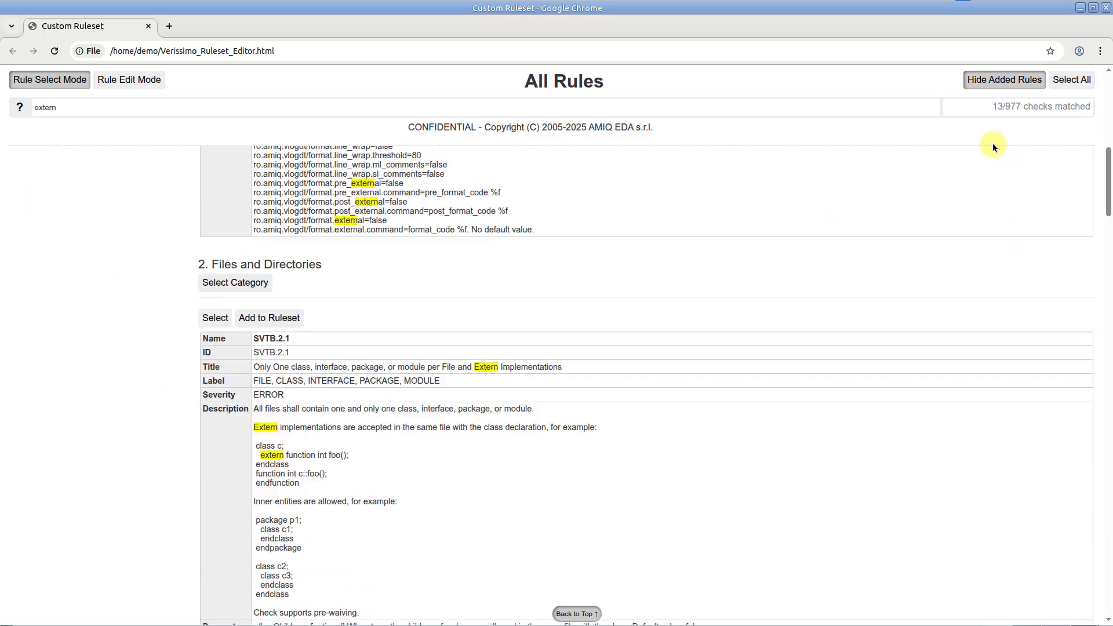
scroll(992, 146, down, 20)
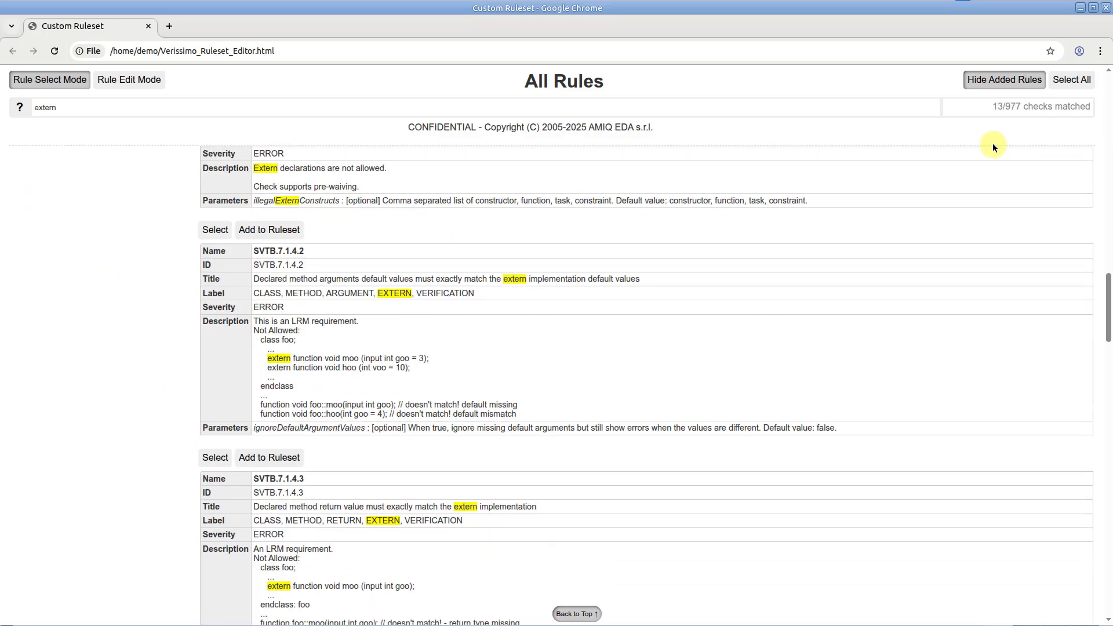
click(218, 230)
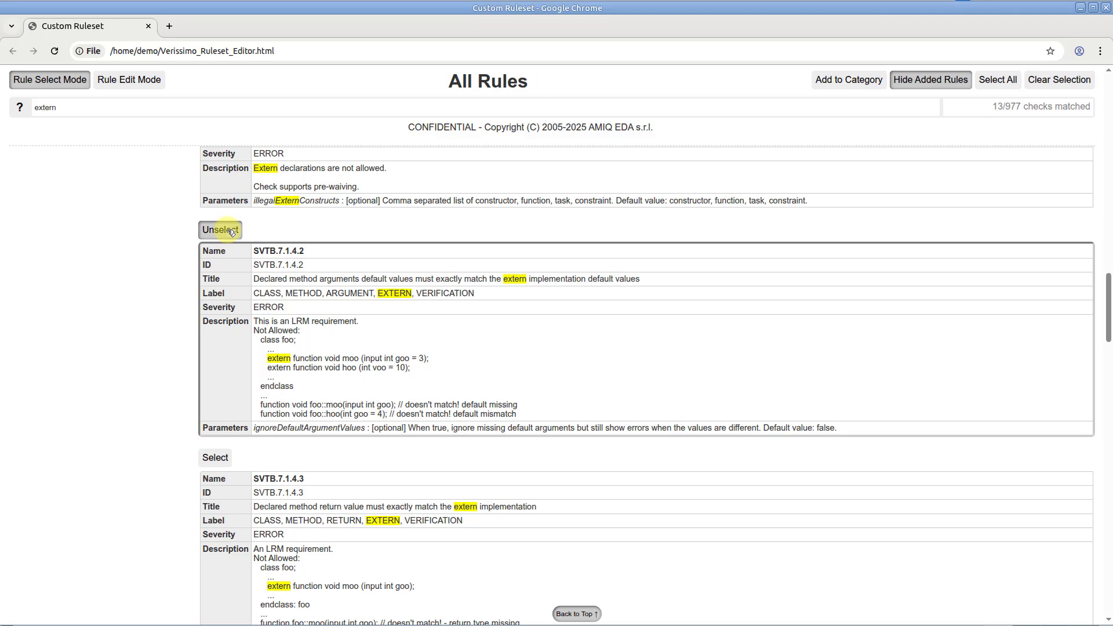
click(217, 459)
click(842, 81)
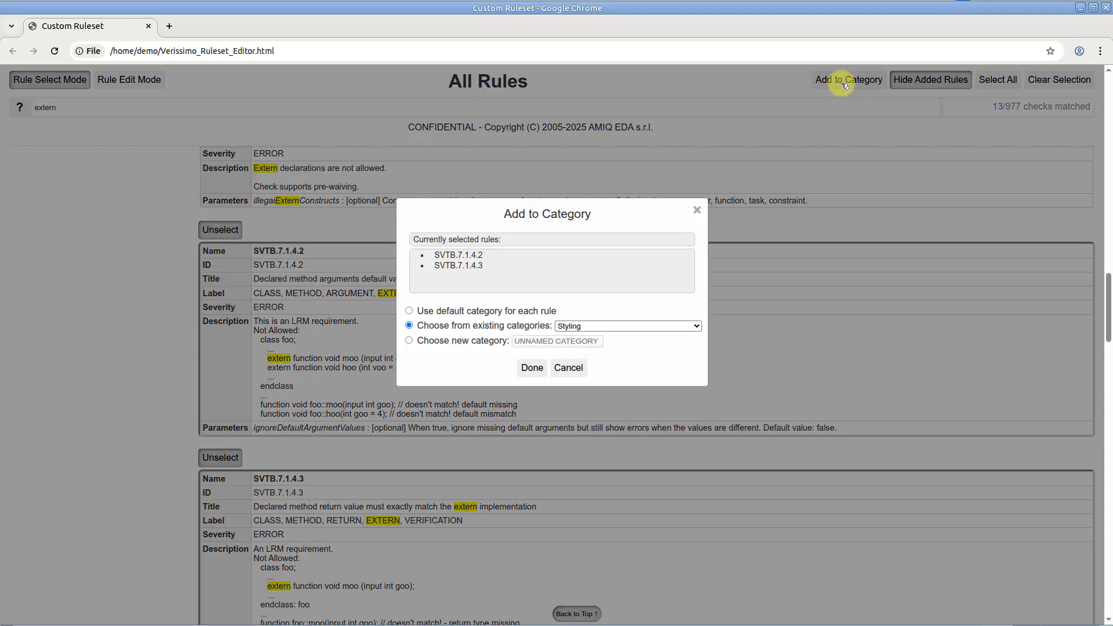
click(619, 324)
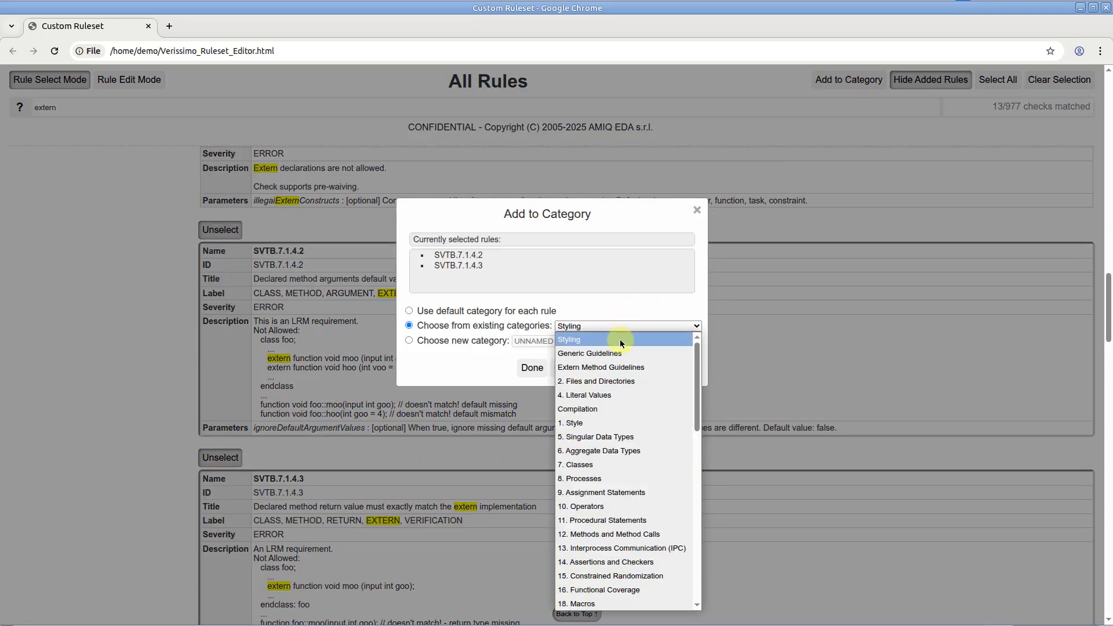
click(621, 362)
click(531, 367)
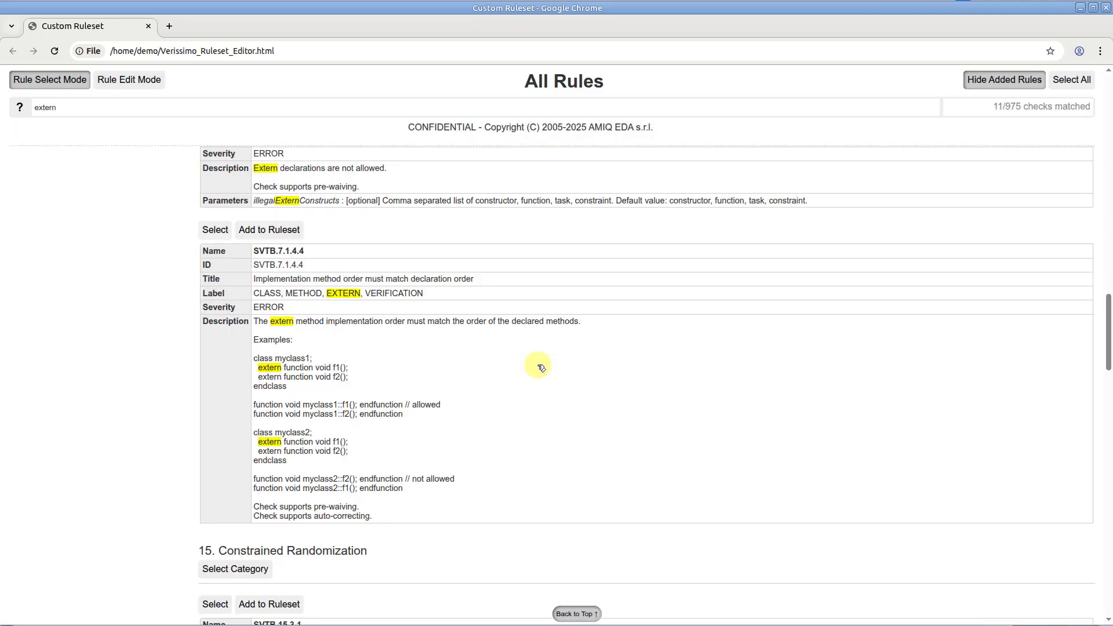
Step: In the custom ruleset, set rule SVTB.7.1.4.2 to severity WARNING, ignoreDefaultArgumentValues true and Priority tag Medium
click(155, 86)
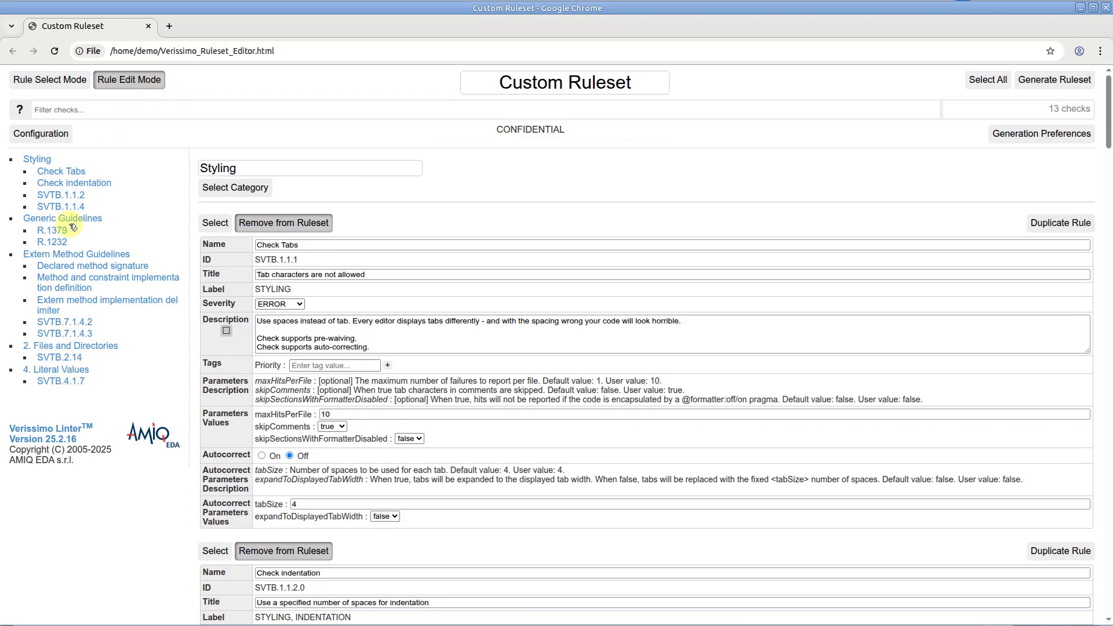
click(48, 323)
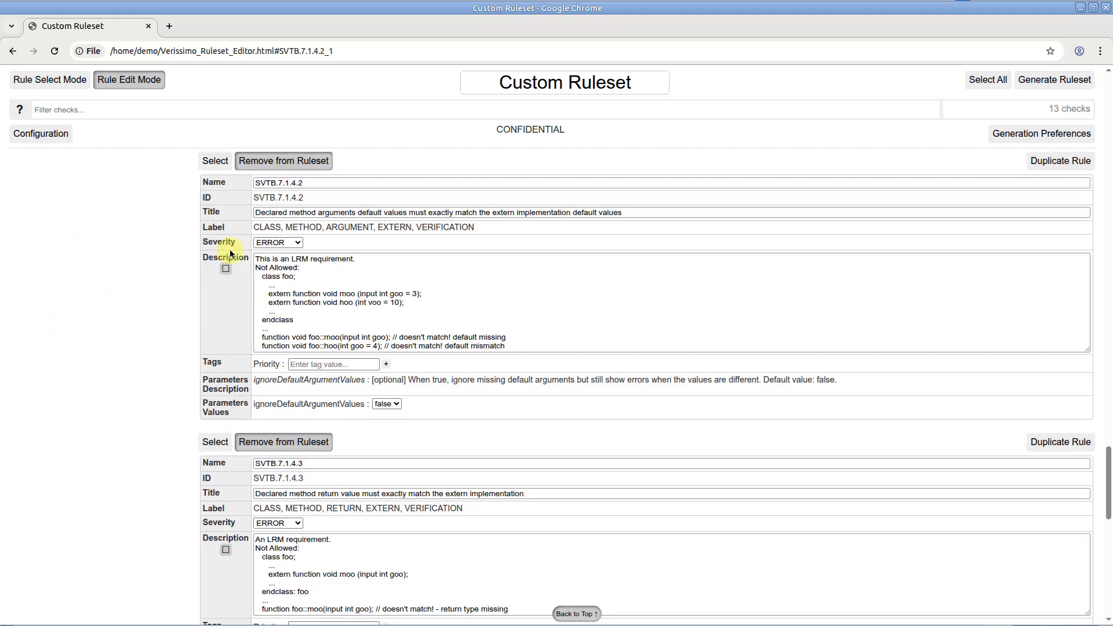
click(278, 242)
click(273, 263)
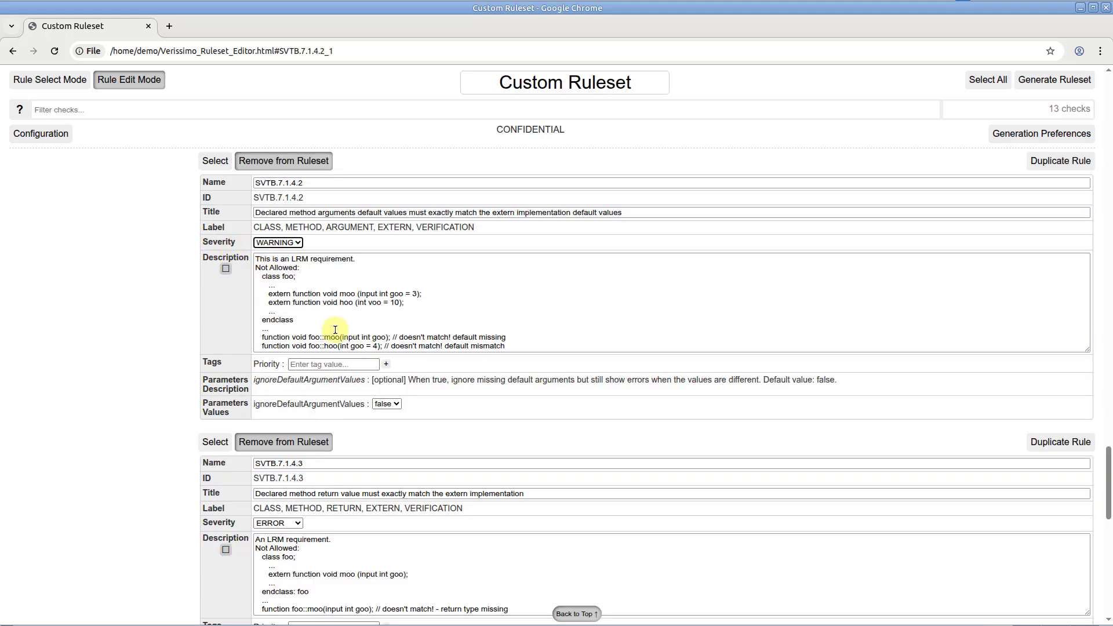
click(386, 404)
click(385, 422)
click(362, 365)
text(Me)
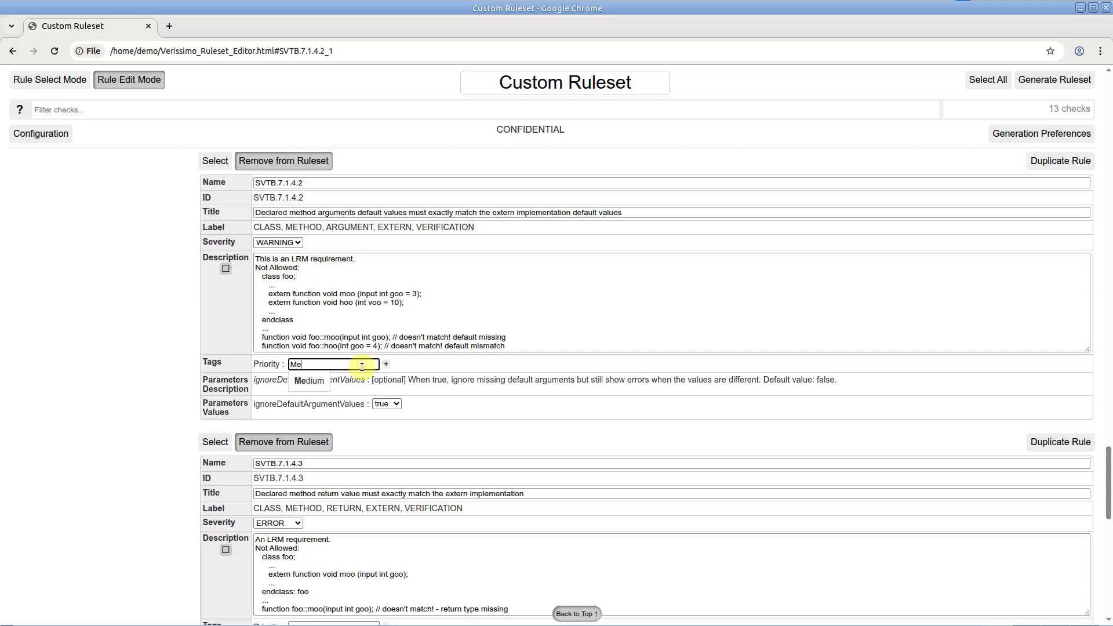
click(319, 379)
Step: Set rule SVTB.7.1.4.3 to severity INFO with the Priority tag Low
scroll(321, 377, down, 1)
scroll(320, 377, down, 2)
click(293, 383)
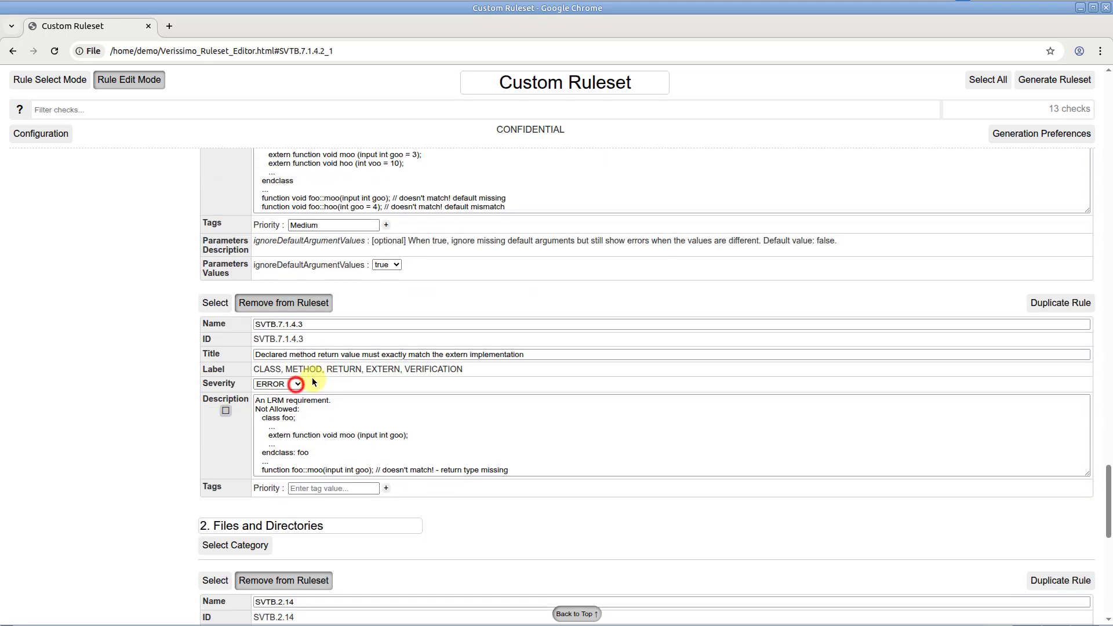
click(293, 427)
click(302, 490)
text(Low)
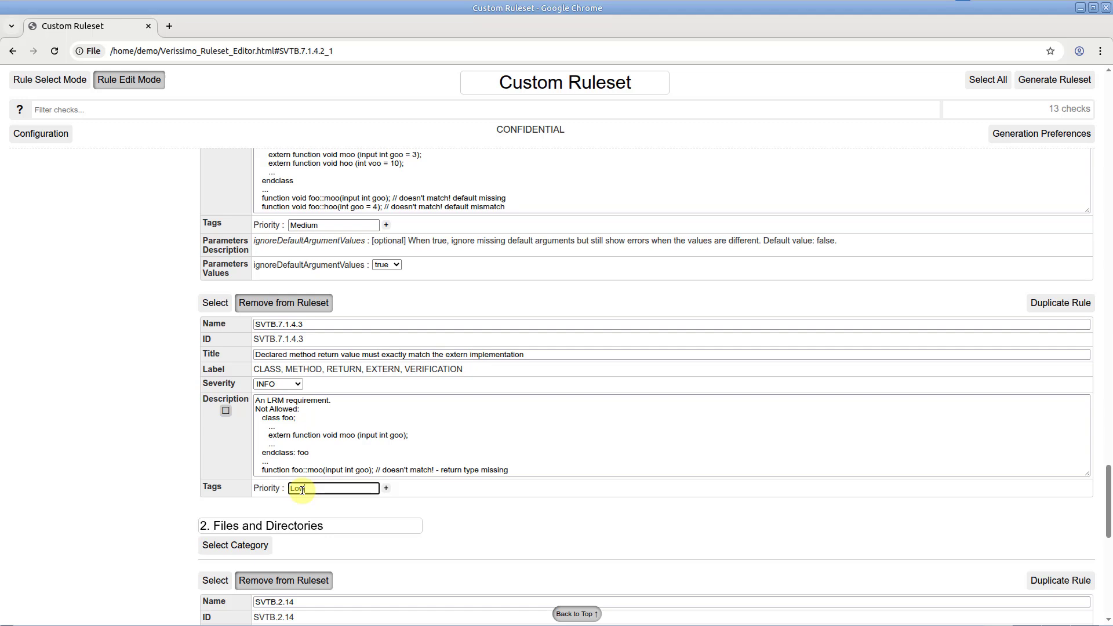
Step: In the ruleset configuration, set the Git Commiter annotation's git-field to author and rename the annotation "Git Author"
click(63, 137)
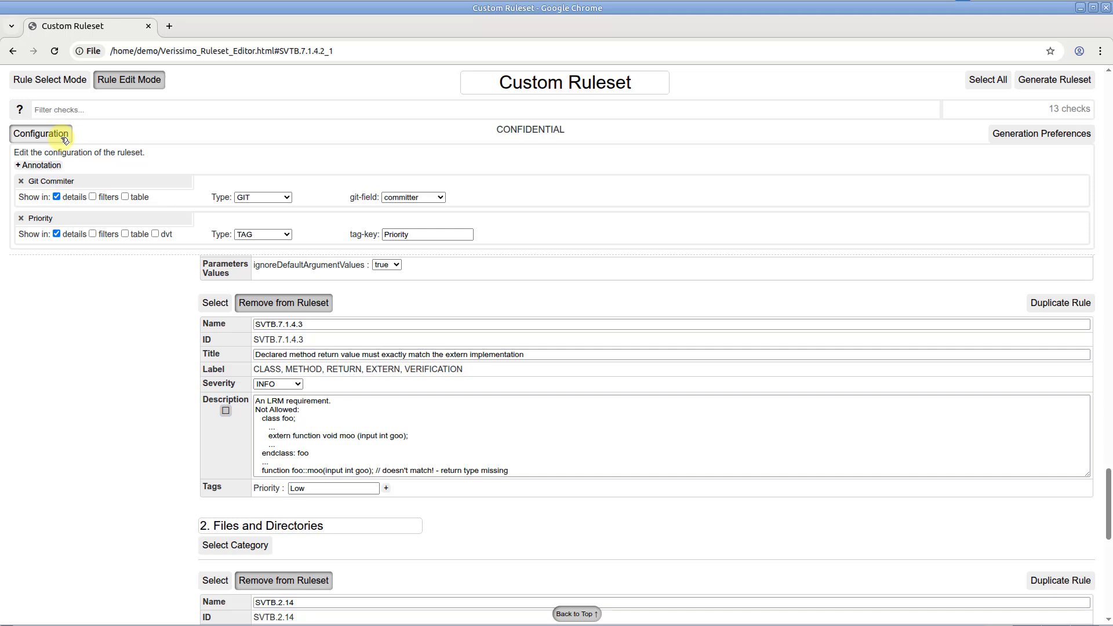
click(406, 197)
click(389, 208)
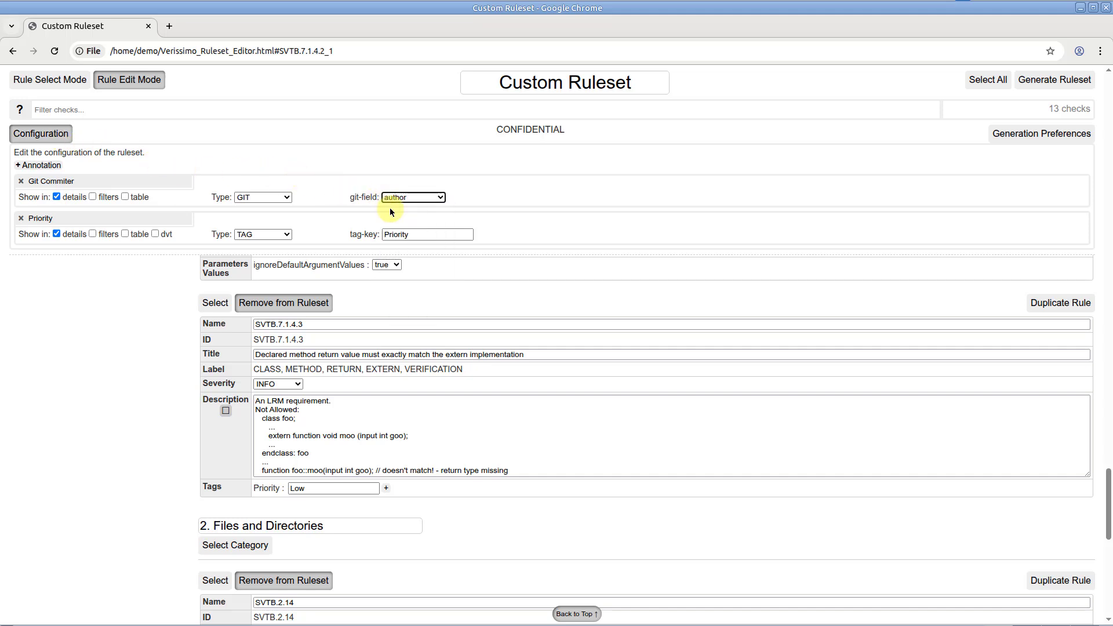
click(179, 177)
key(ctrl+BackSpace)
text(Author)
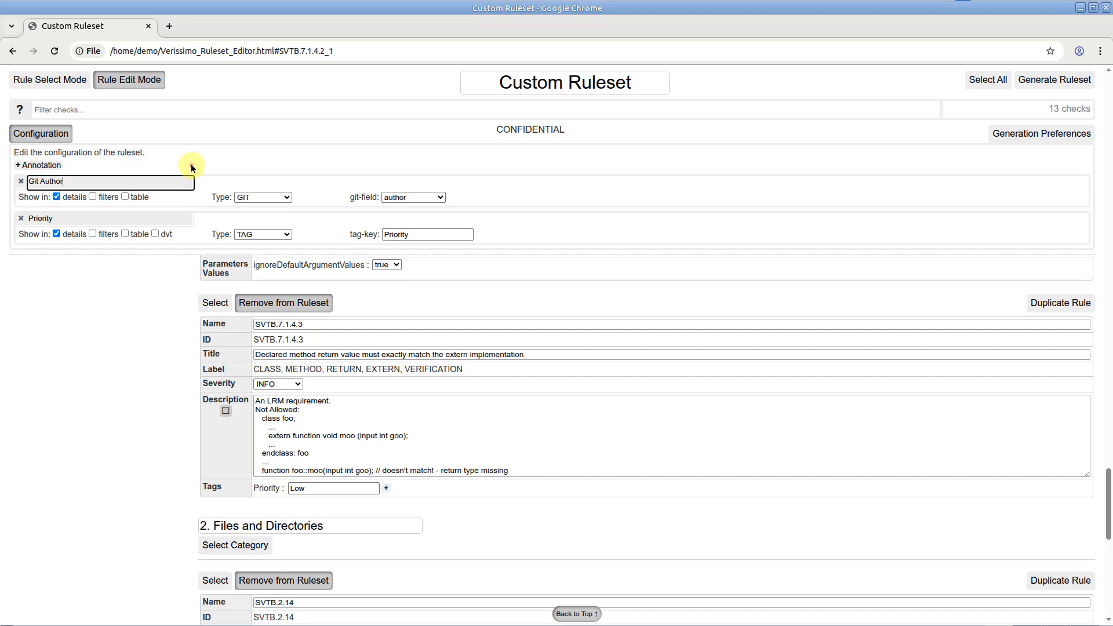
key(Return)
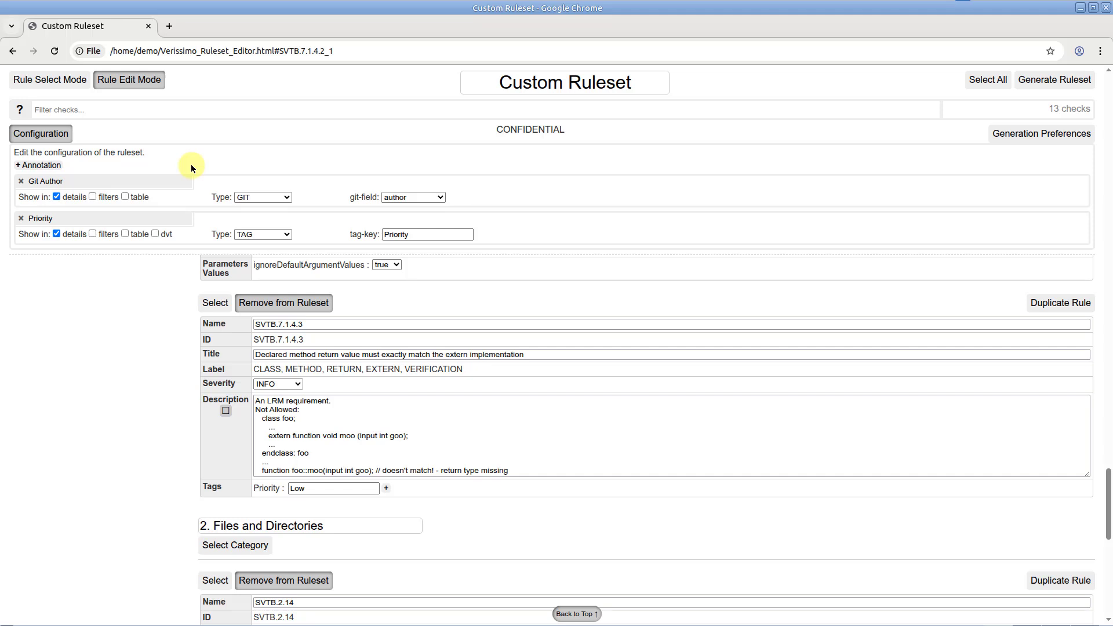
Step: Set the generation preferences to include all the parameters for all rules, and generate and save the ruleset XML file
click(1000, 134)
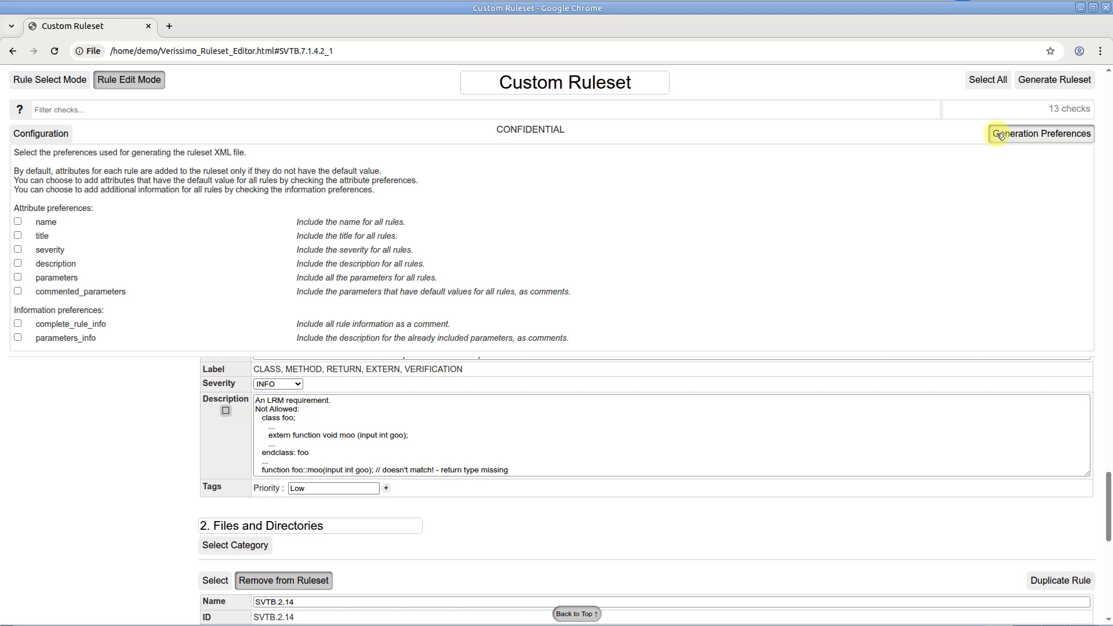
click(998, 136)
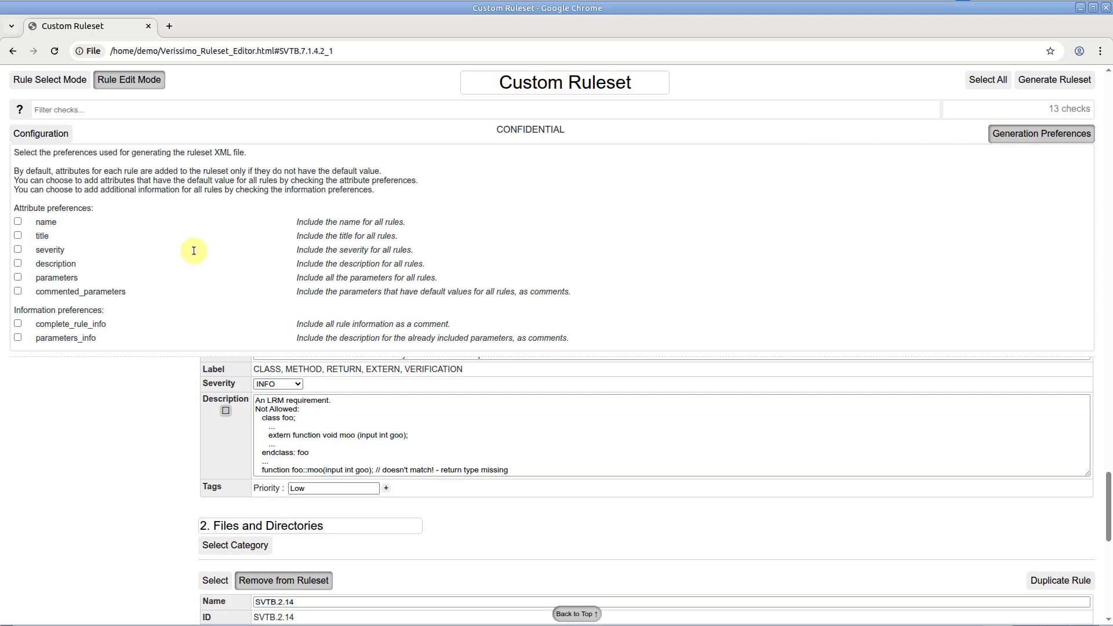
click(18, 278)
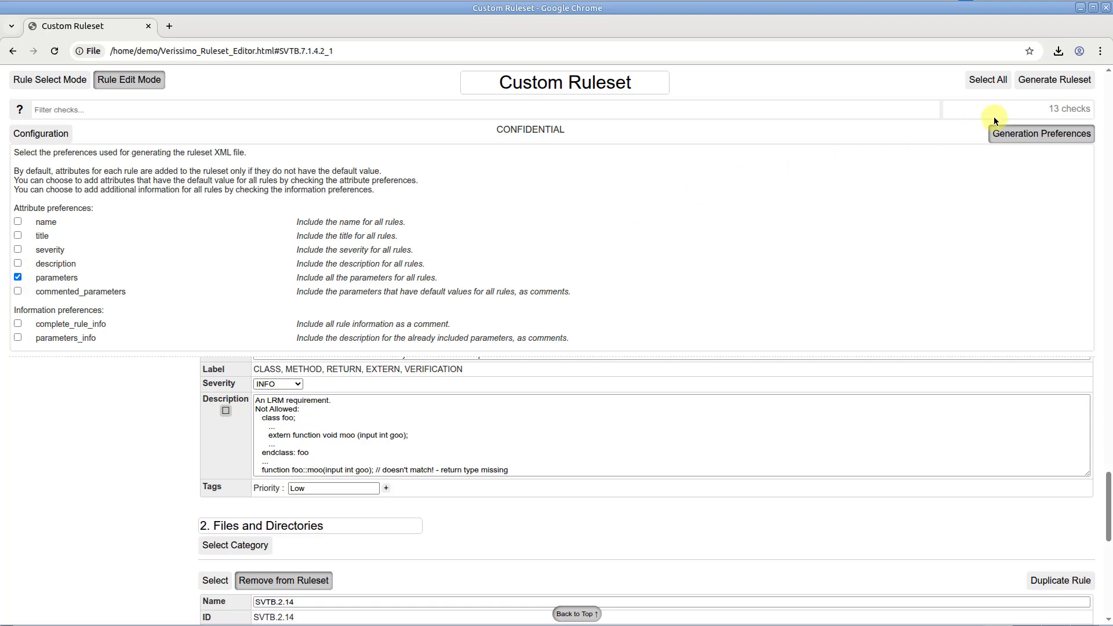
click(1051, 79)
click(875, 567)
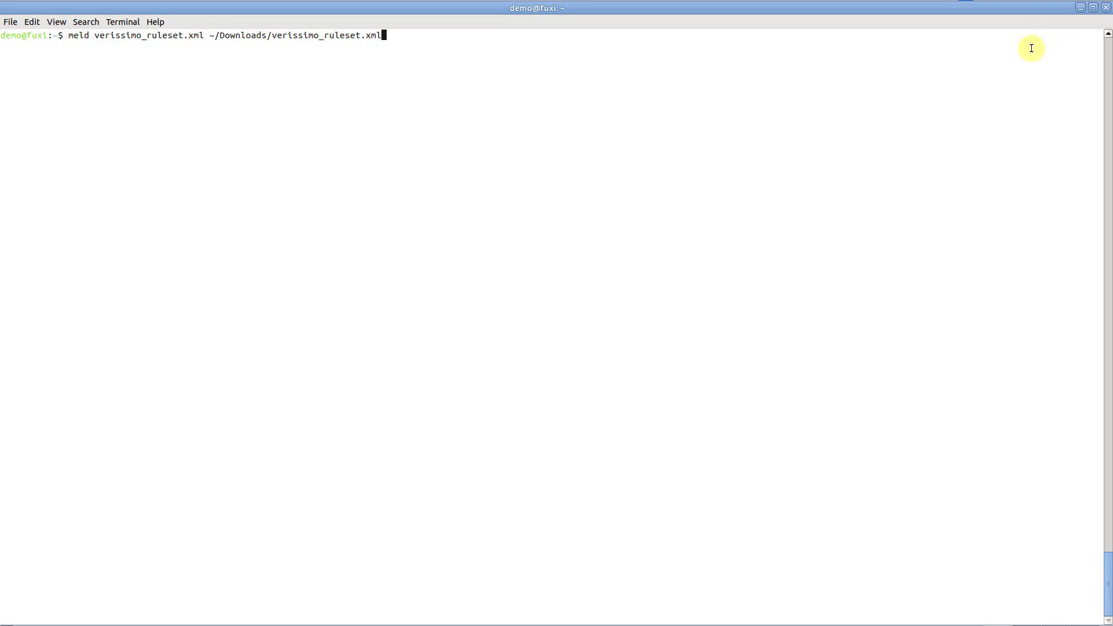
Step: In the terminal, run meld verissimo_ruleset.xml ~/Downloads/verissimo_ruleset.xml and examine the differences between the original and generated rulesets down to the end
key(Return)
scroll(949, 173, down, 10)
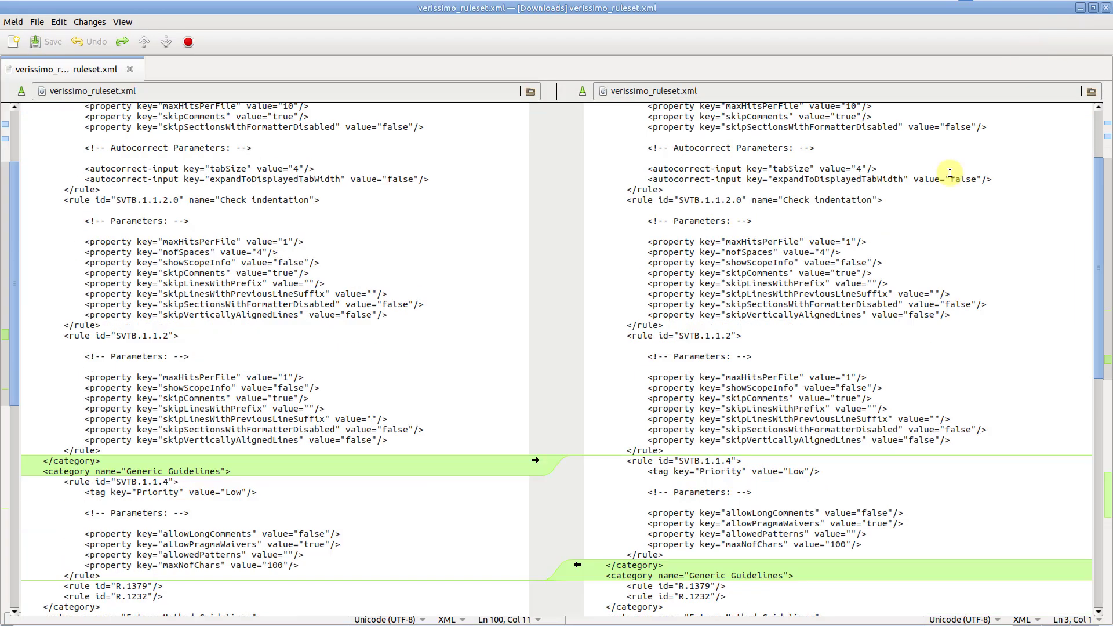
scroll(950, 173, down, 5)
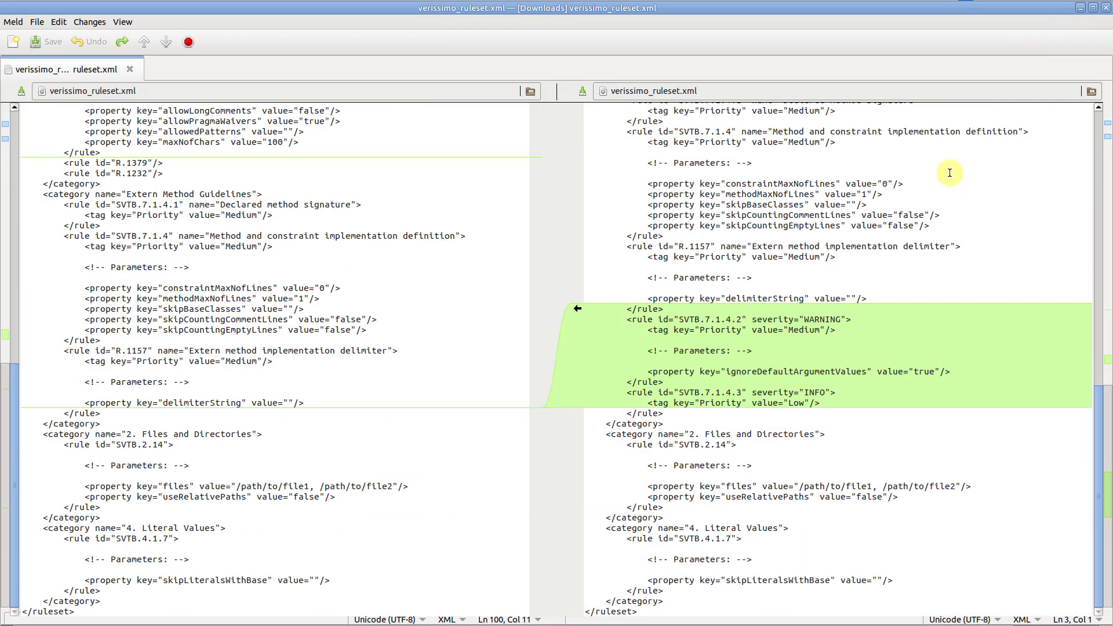